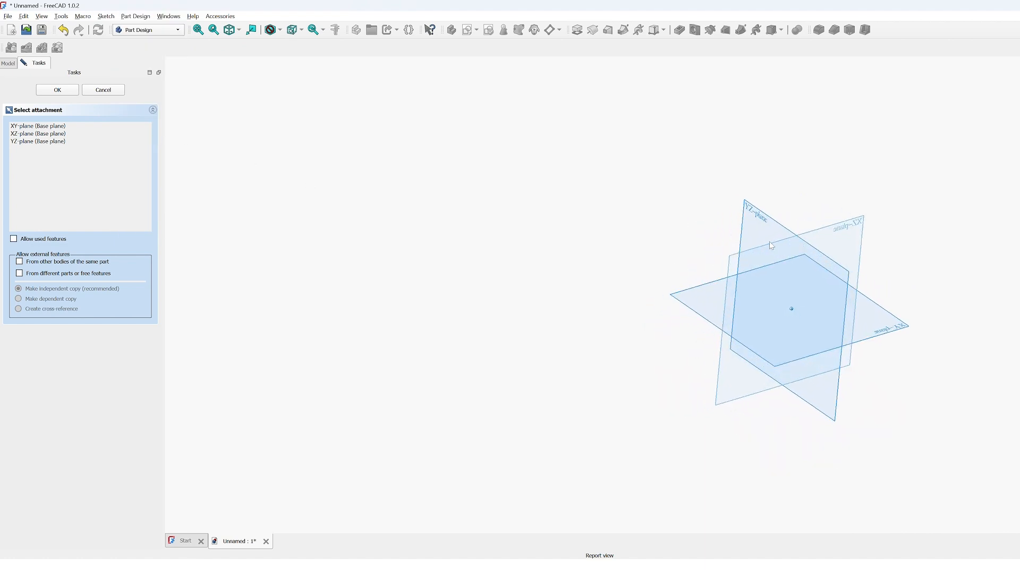
Start a sketch on a base plane and draw a centre-point arc around the origin, radius about 31 mm, crossing the vertical axis above it
{"action": "left_click", "coordinate": [599, 121]}
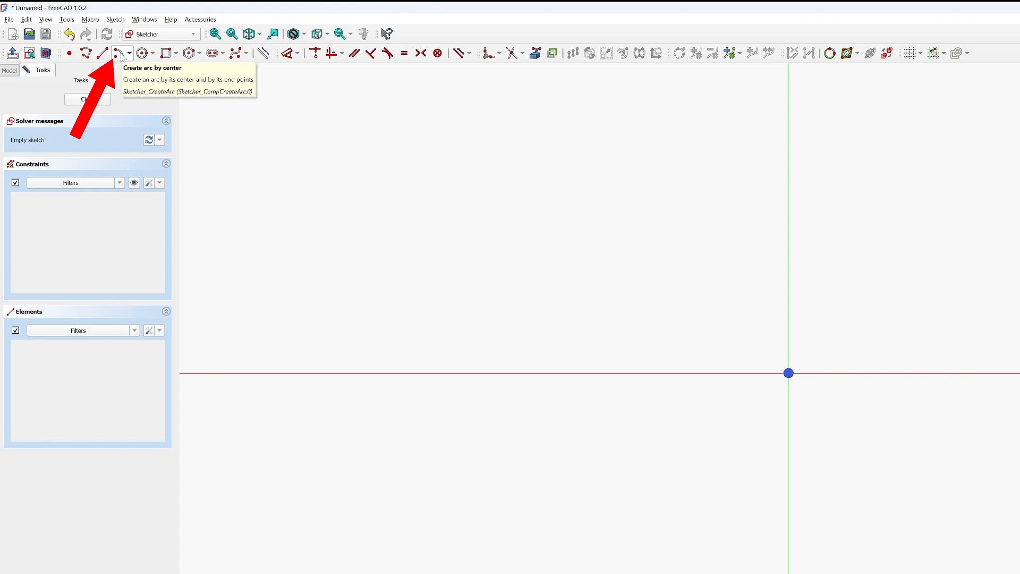
{"action": "left_click", "coordinate": [121, 54]}
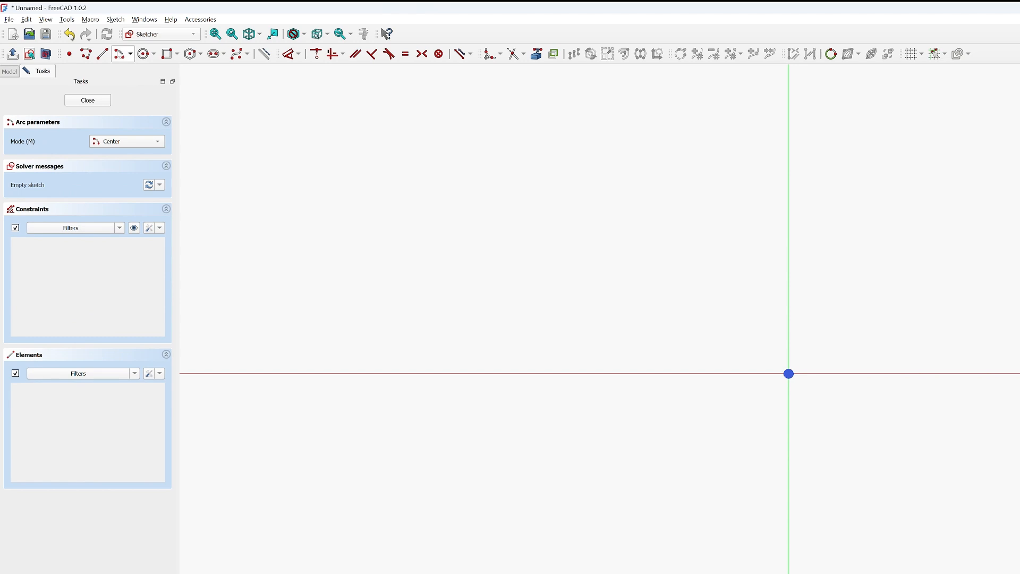
{"action": "left_click", "coordinate": [788, 373]}
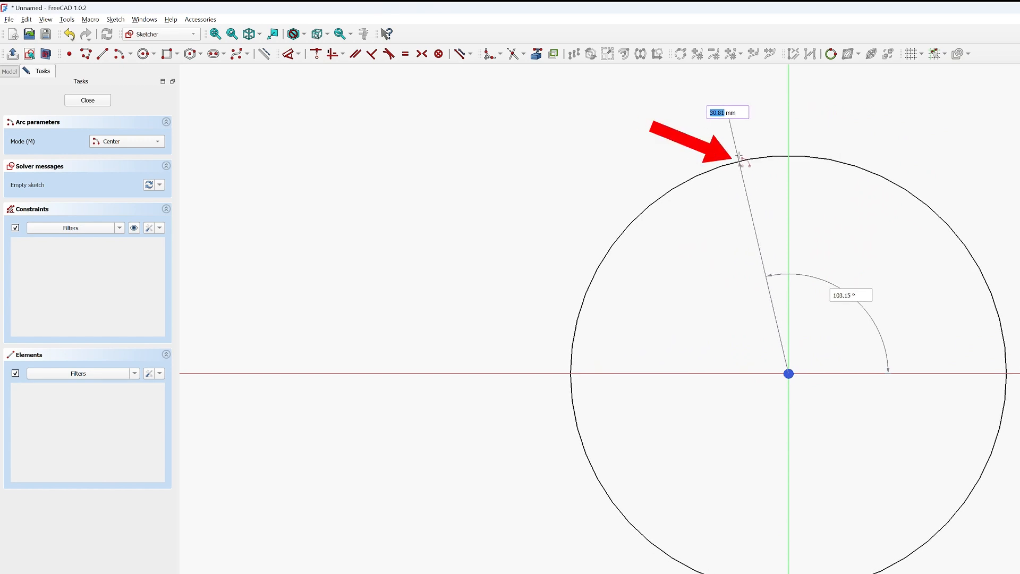
{"action": "left_click", "coordinate": [739, 157]}
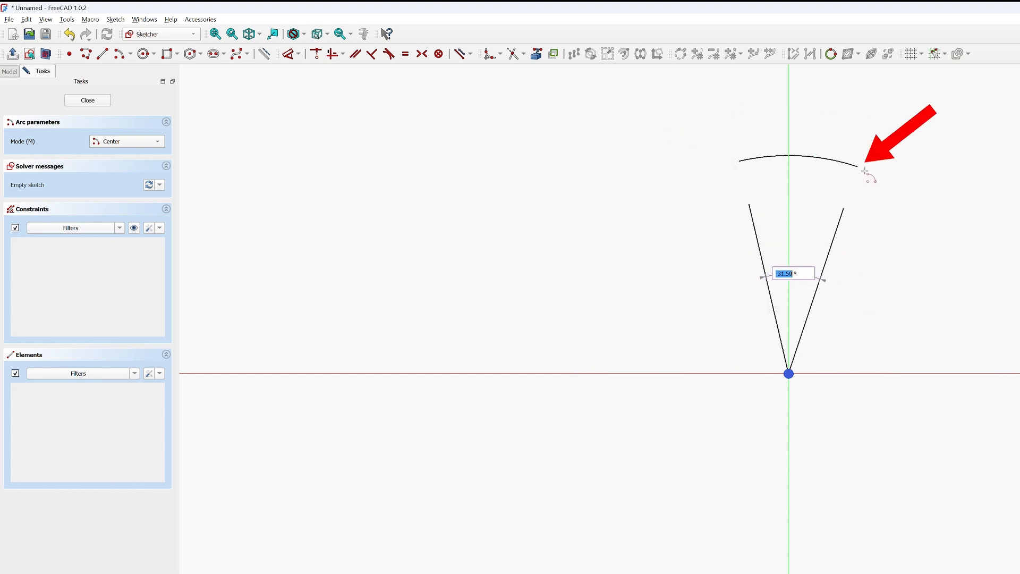
{"action": "left_click", "coordinate": [864, 170]}
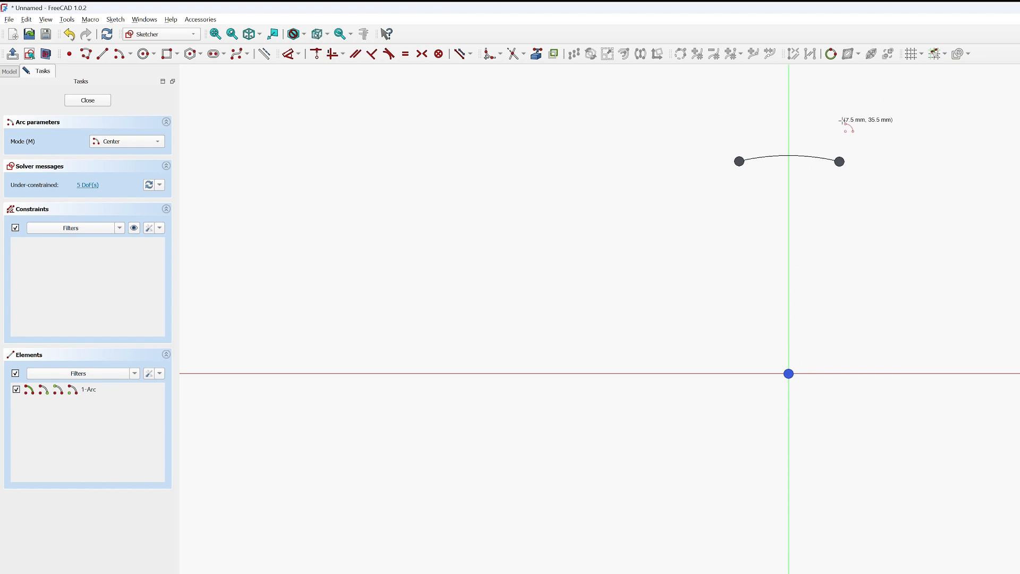
{"action": "key", "text": "Escape"}
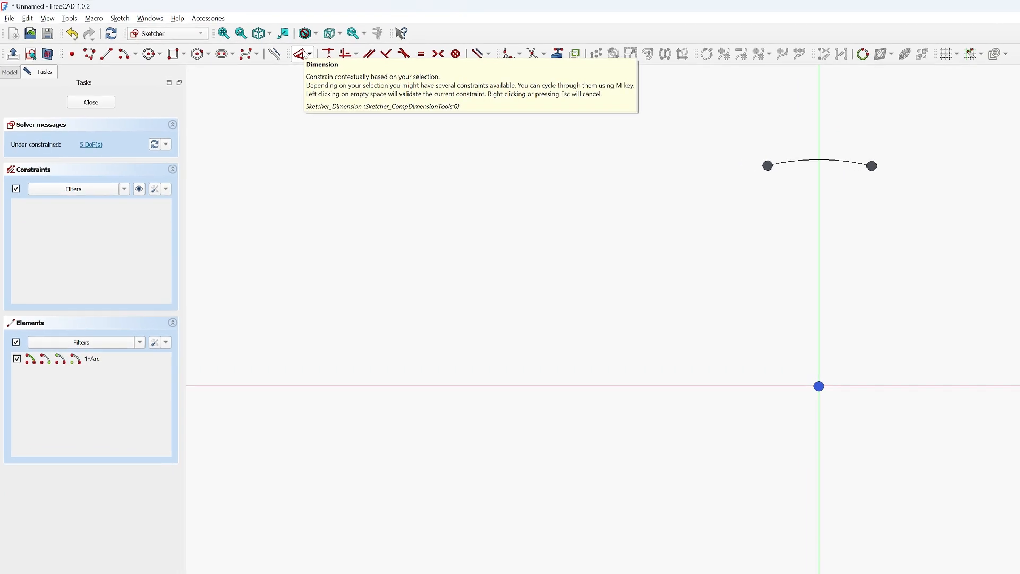
Dimension the arc's radius as 30 mm
{"action": "left_click", "coordinate": [300, 53]}
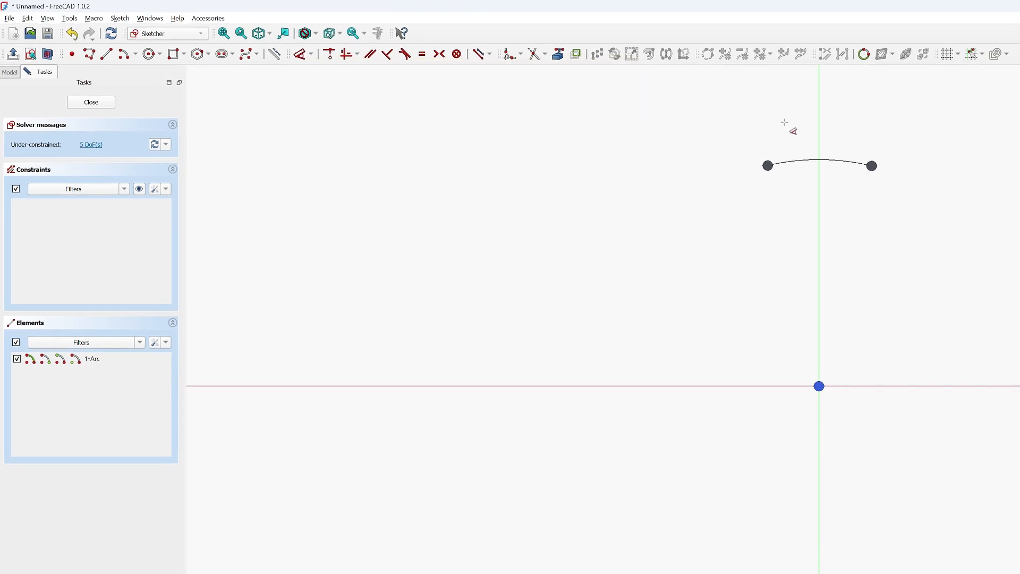
{"action": "left_click", "coordinate": [837, 162]}
{"action": "left_click", "coordinate": [851, 109]}
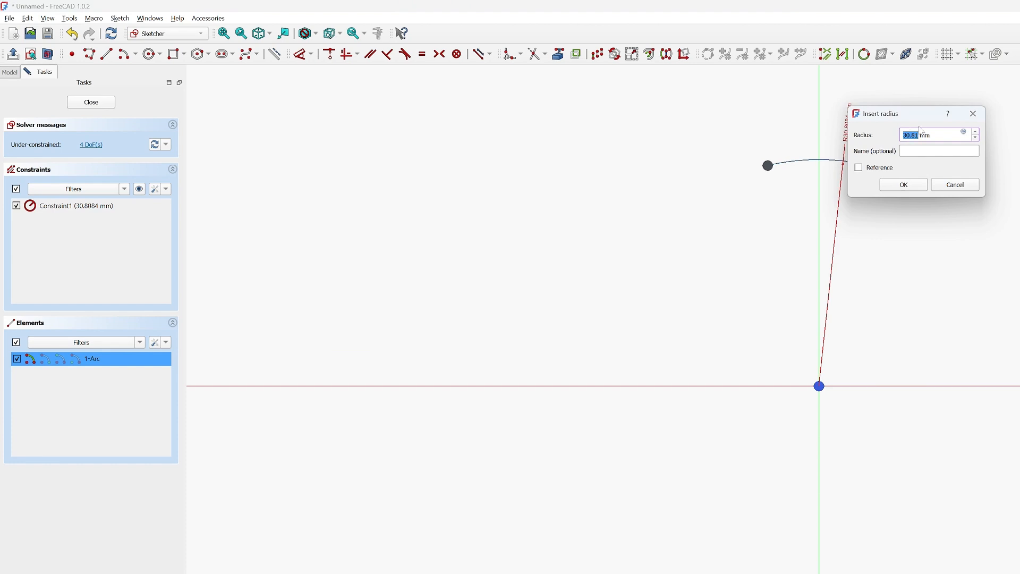
{"action": "type", "text": "3"}
{"action": "key", "text": "Return"}
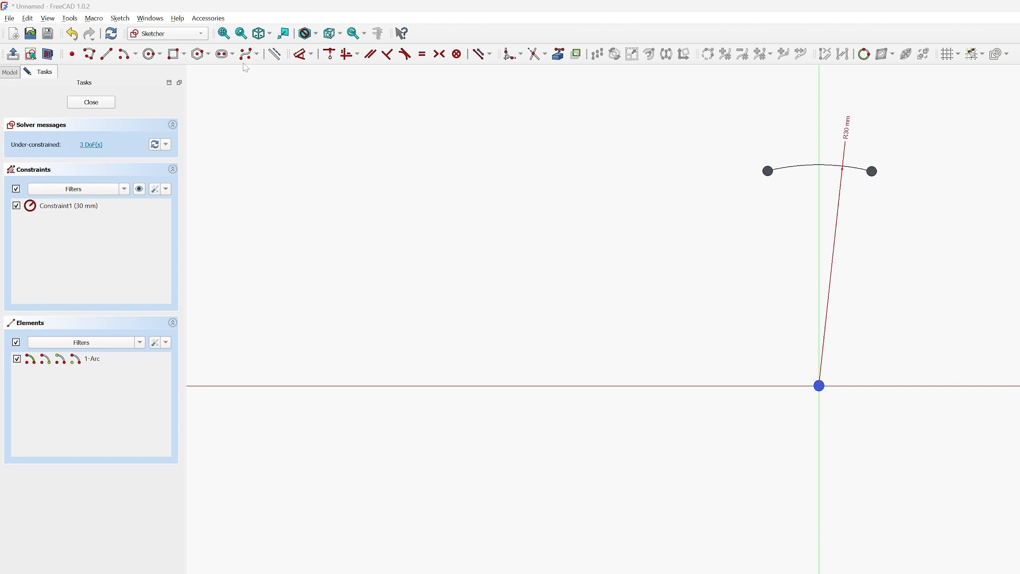
Dimension the arc's opening angle as 30°
{"action": "left_click", "coordinate": [299, 54]}
{"action": "left_click", "coordinate": [797, 165]}
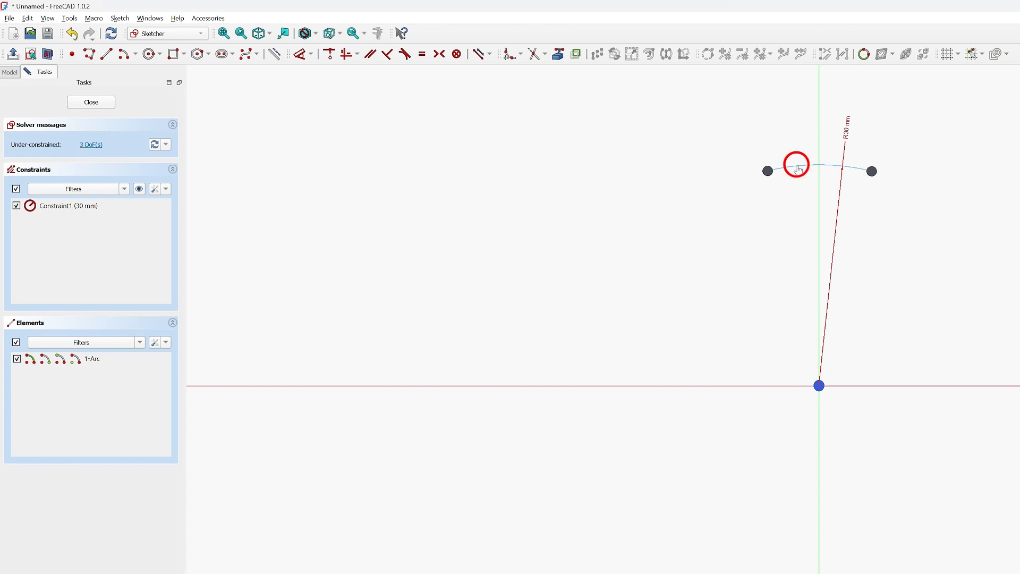
{"action": "left_click", "coordinate": [793, 145]}
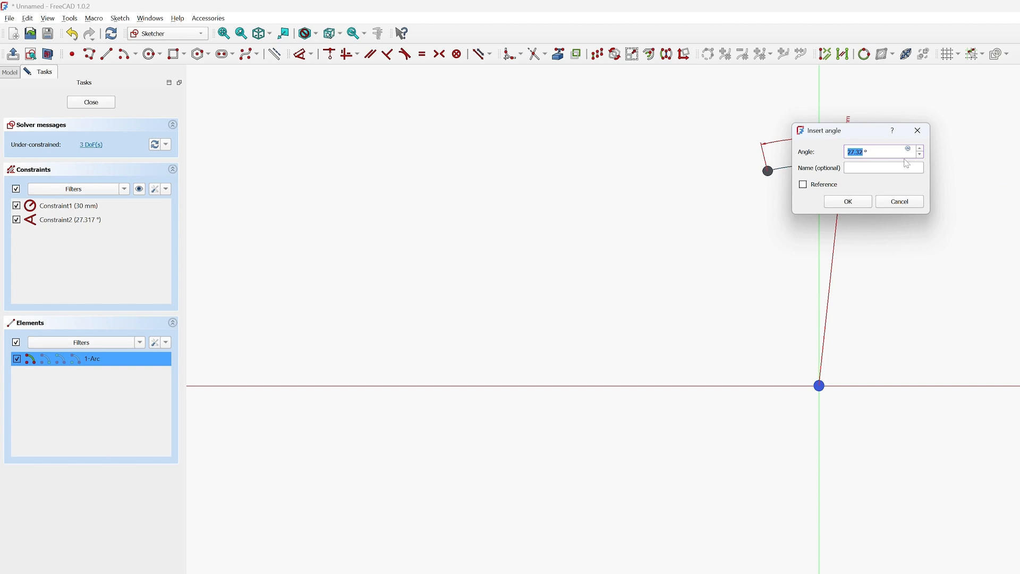
{"action": "type", "text": "30"}
{"action": "key", "text": "Return"}
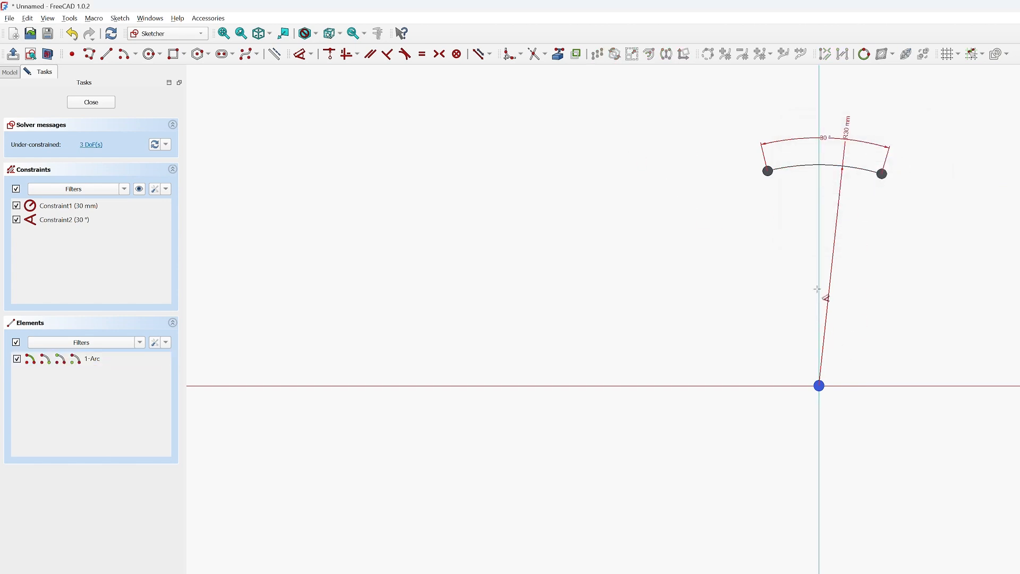
Constrain the arc's two end points to be symmetric about the vertical axis
{"action": "left_click", "coordinate": [439, 54]}
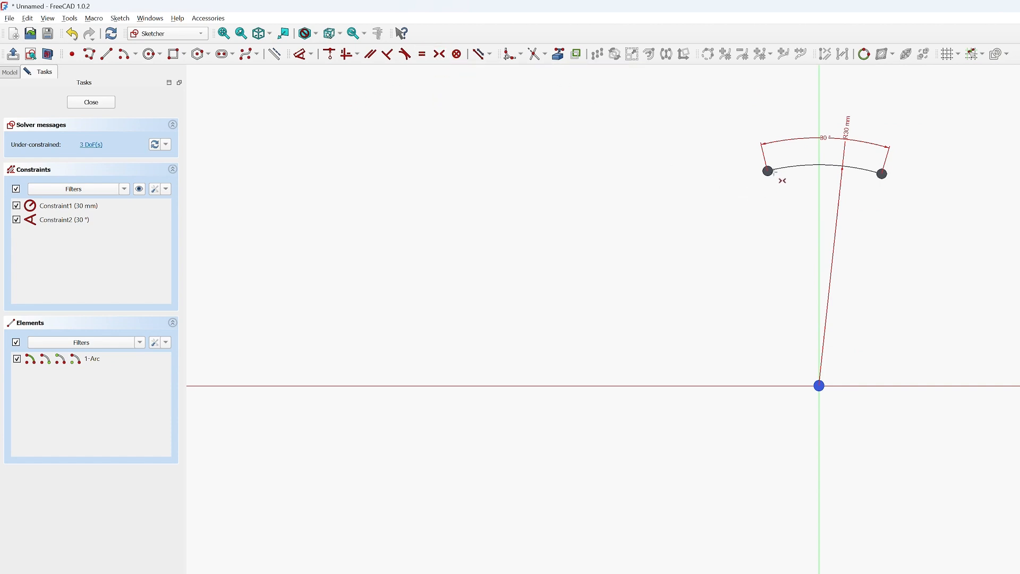
{"action": "left_click", "coordinate": [768, 170]}
{"action": "left_click", "coordinate": [882, 174]}
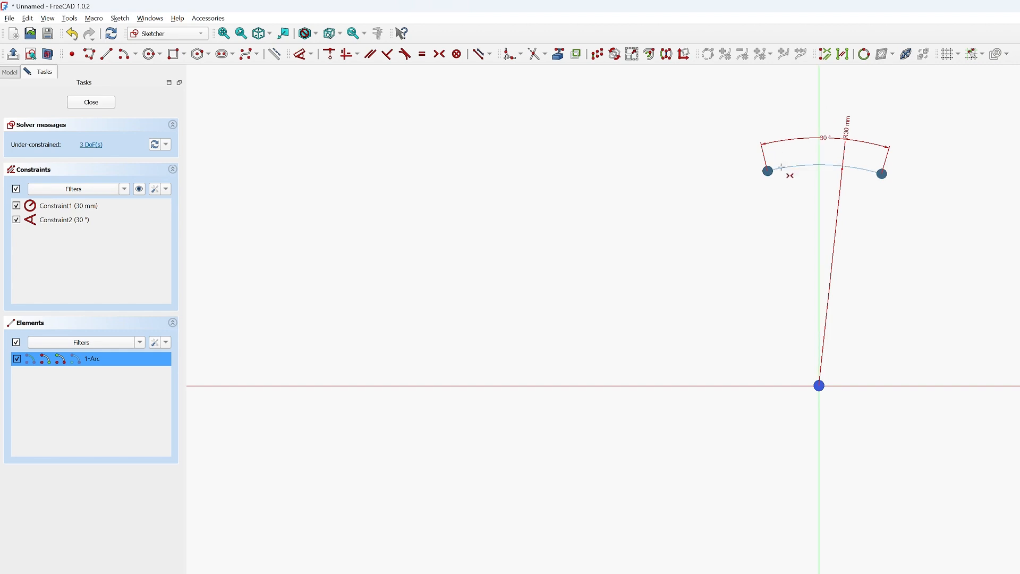
{"action": "left_click", "coordinate": [820, 103]}
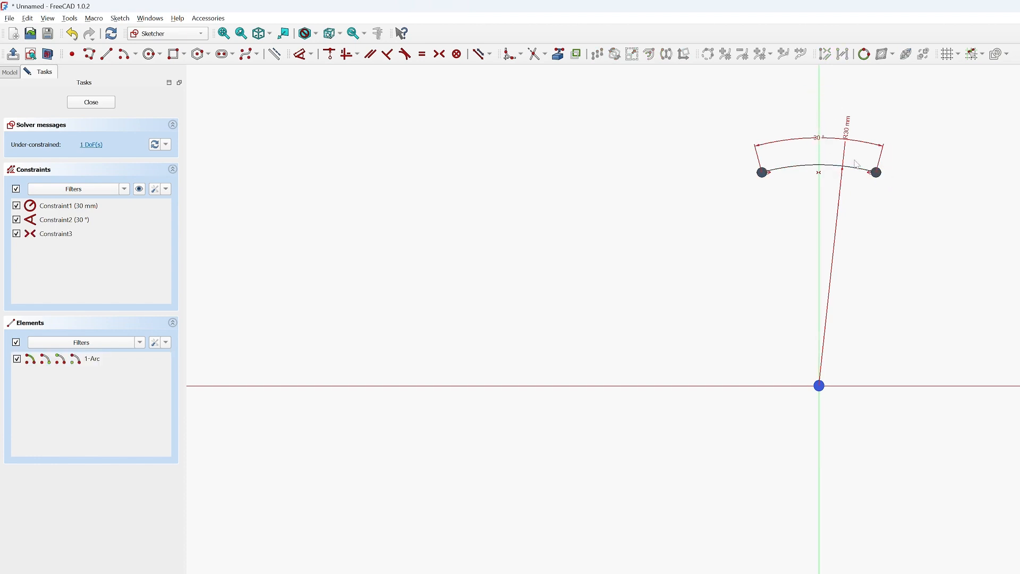
Set the arc's angle dimension to 50°
{"action": "left_click", "coordinate": [817, 137]}
{"action": "double_click", "coordinate": [818, 138]}
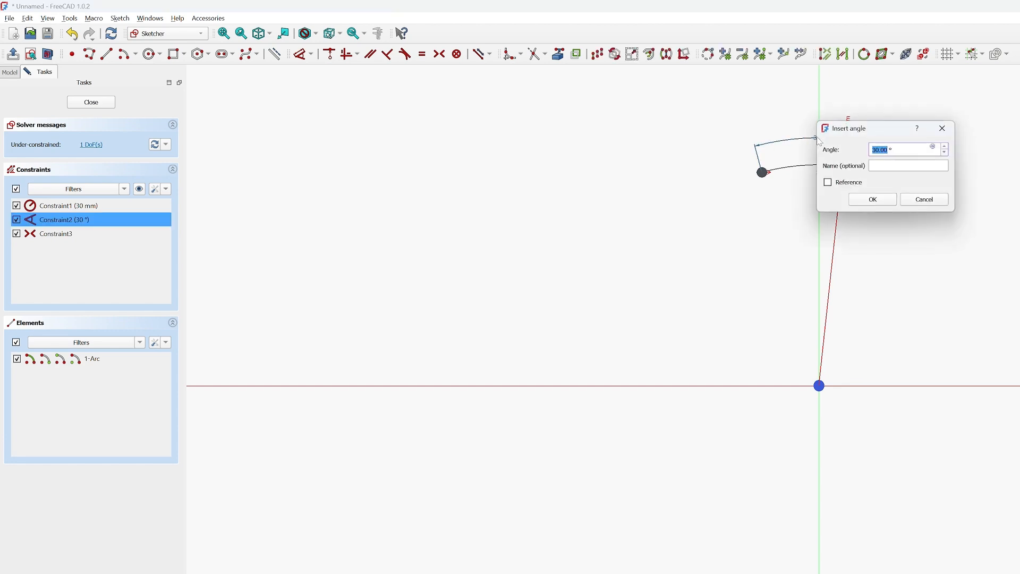
{"action": "type", "text": "50"}
{"action": "left_click_drag", "start_coordinate": [882, 133], "coordinate": [607, 128]}
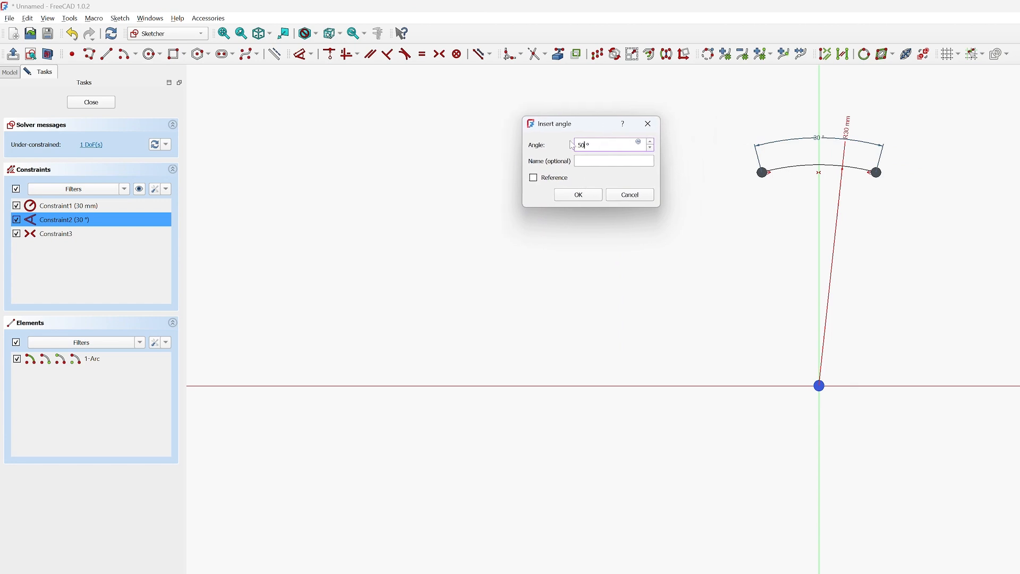
{"action": "left_click", "coordinate": [596, 196]}
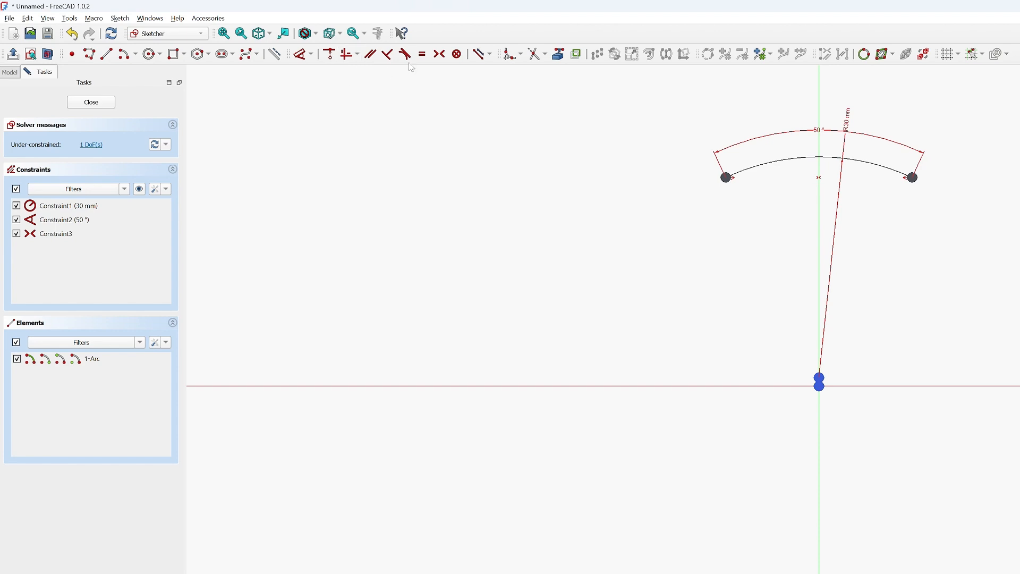
{"action": "left_click", "coordinate": [300, 54]}
{"action": "left_click", "coordinate": [819, 245]}
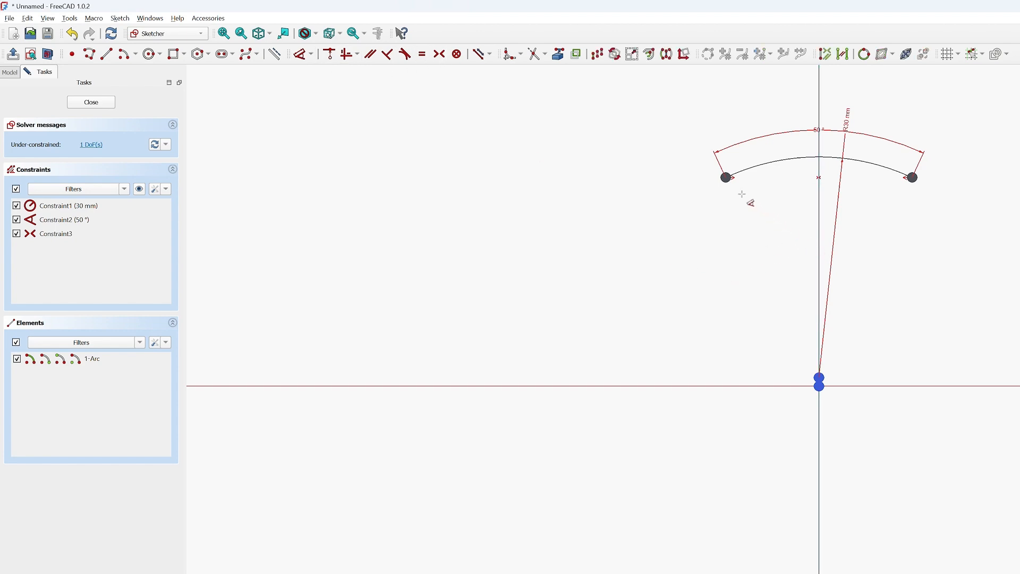
{"action": "key", "text": "Escape"}
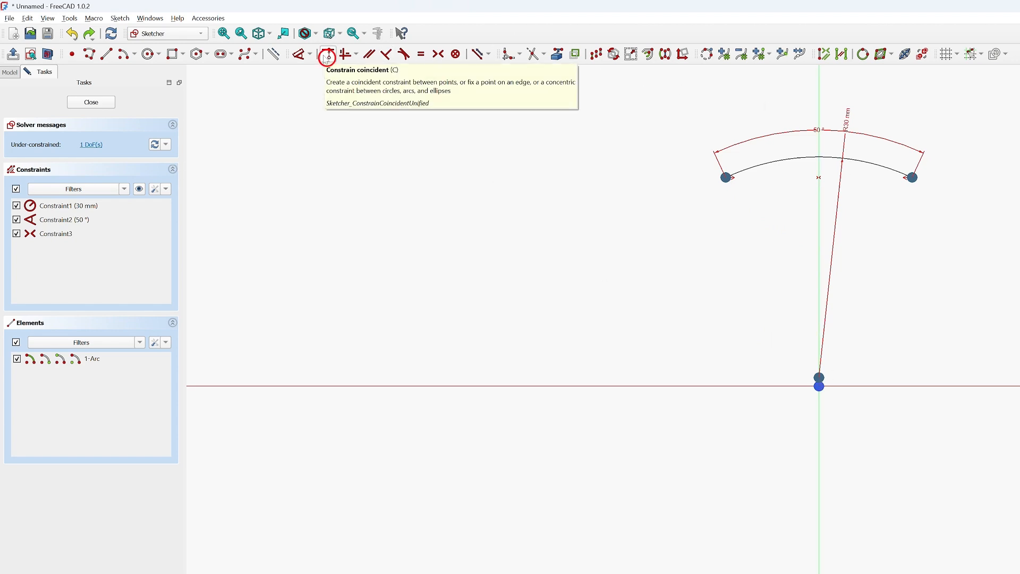
Try to constrain the arc's centre point to be coincident with the sketch origin
{"action": "left_click", "coordinate": [327, 56]}
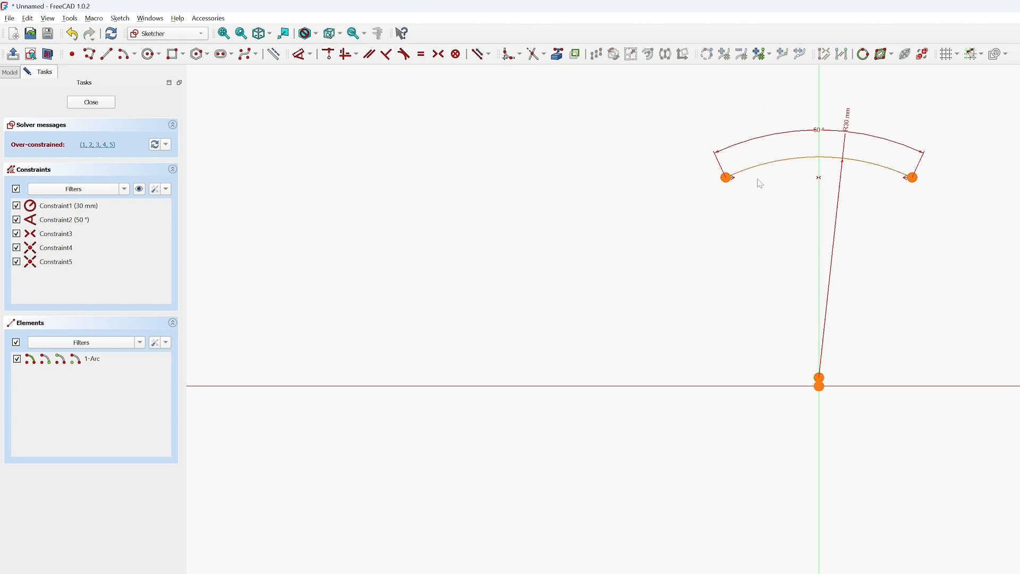
{"action": "left_click", "coordinate": [821, 378]}
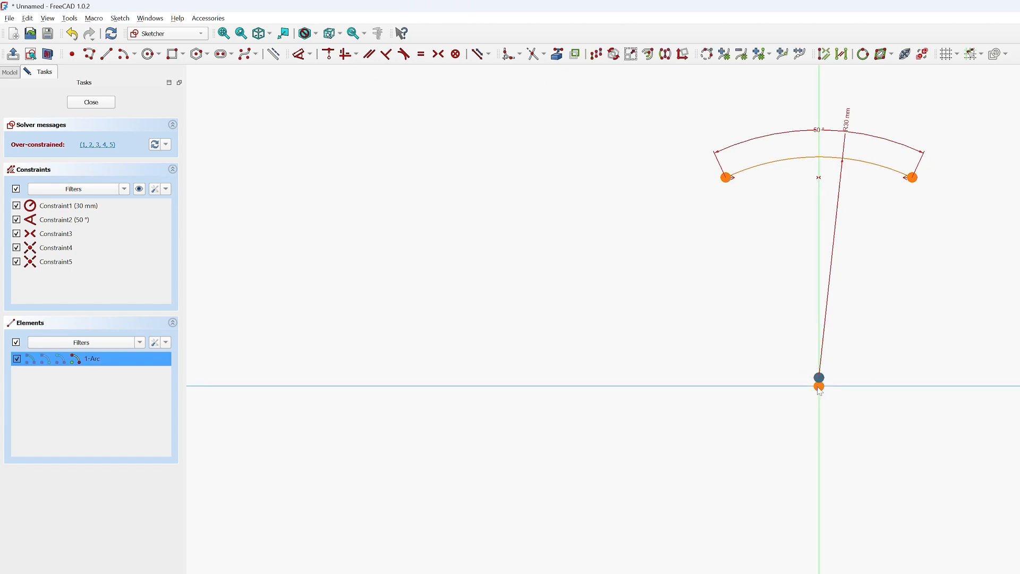
{"action": "left_click", "coordinate": [820, 387]}
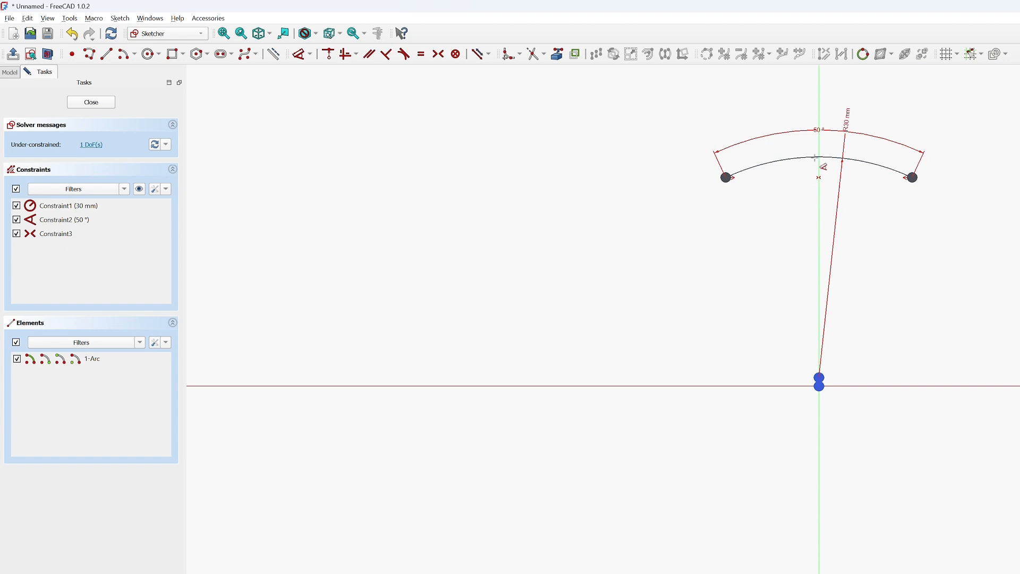
Dimension the vertical distance between the arc's centre point and the origin as 1 mm
{"action": "left_click", "coordinate": [814, 158]}
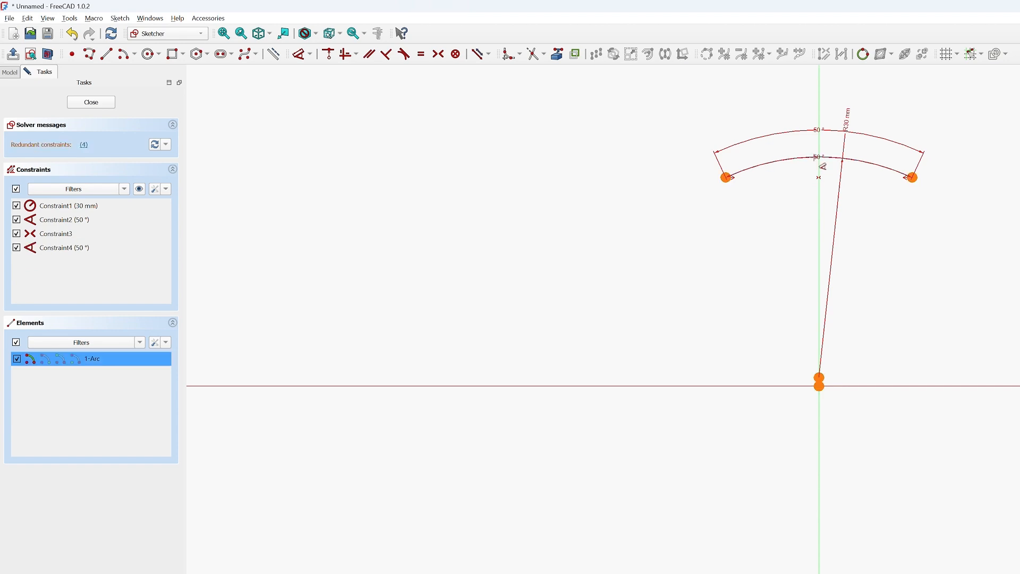
{"action": "left_click", "coordinate": [869, 385]}
{"action": "key", "text": "Escape"}
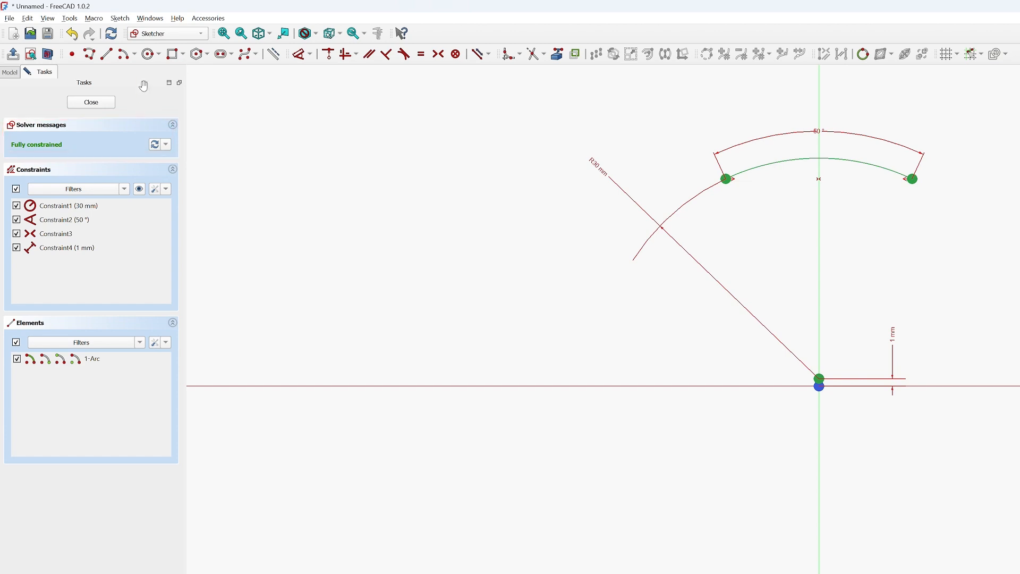
Draw a shallow three-point arc from the first arc's right end point, sloping down to the right
{"action": "left_click", "coordinate": [135, 54]}
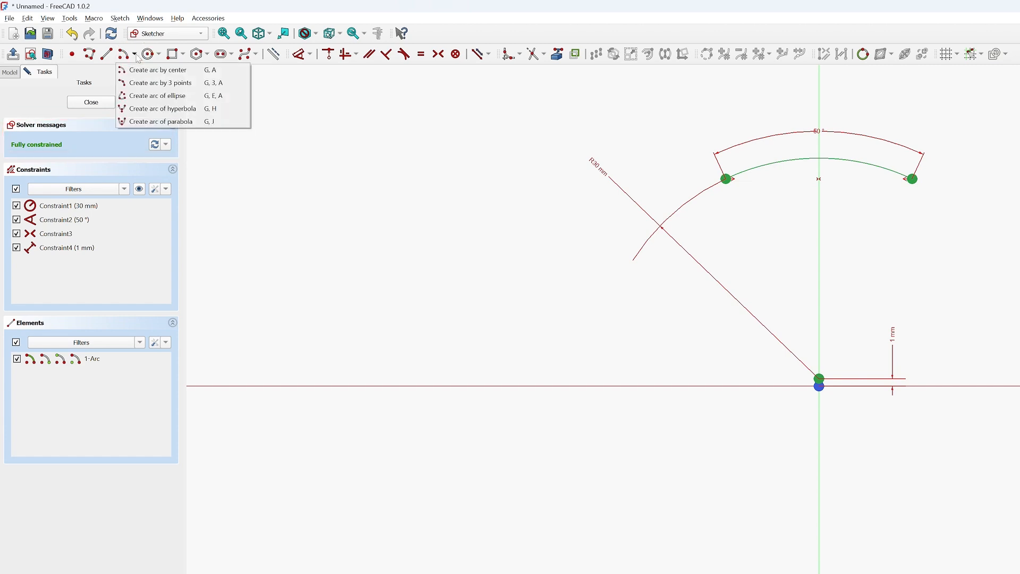
{"action": "left_click", "coordinate": [146, 84]}
{"action": "scroll", "coordinate": [699, 249], "scroll_direction": "down", "scroll_amount": 5}
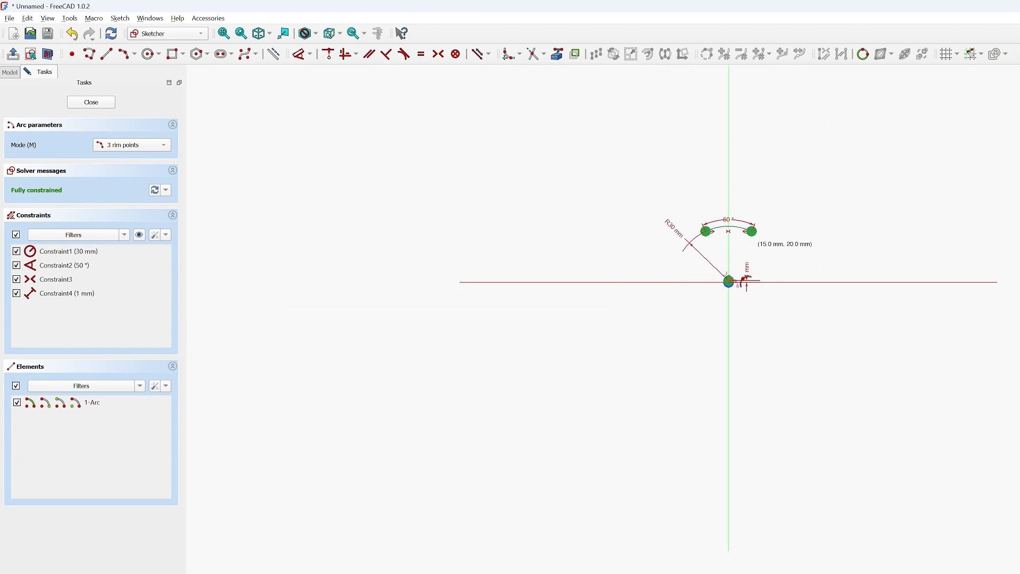
{"action": "scroll", "coordinate": [813, 255], "scroll_direction": "up", "scroll_amount": 7}
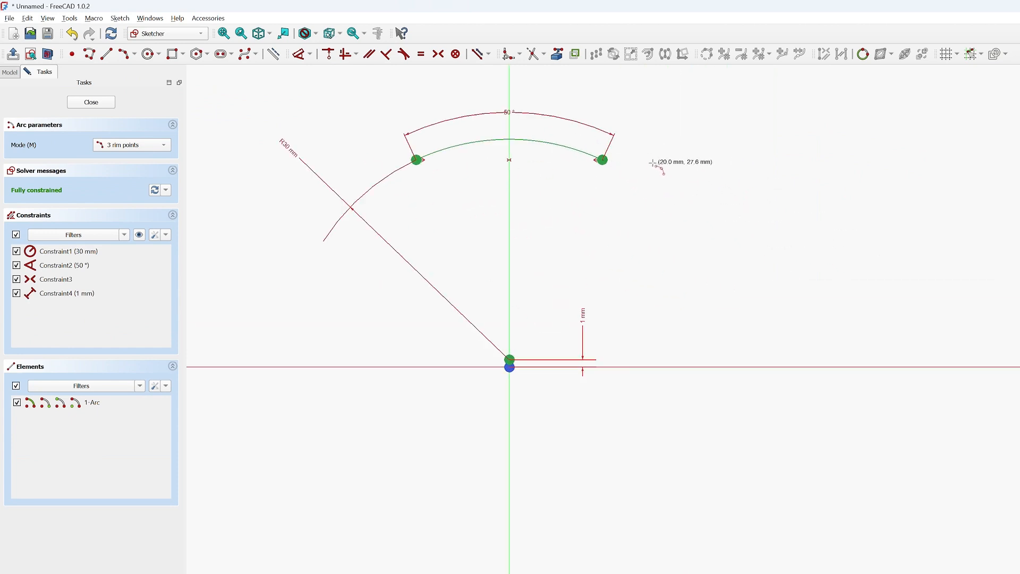
{"action": "left_click", "coordinate": [602, 160]}
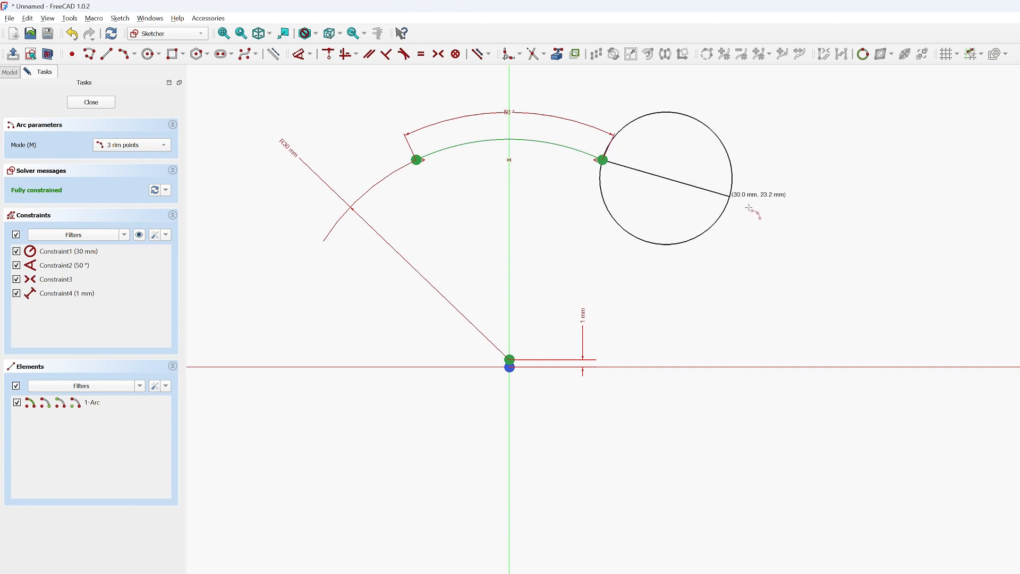
{"action": "left_click", "coordinate": [732, 218]}
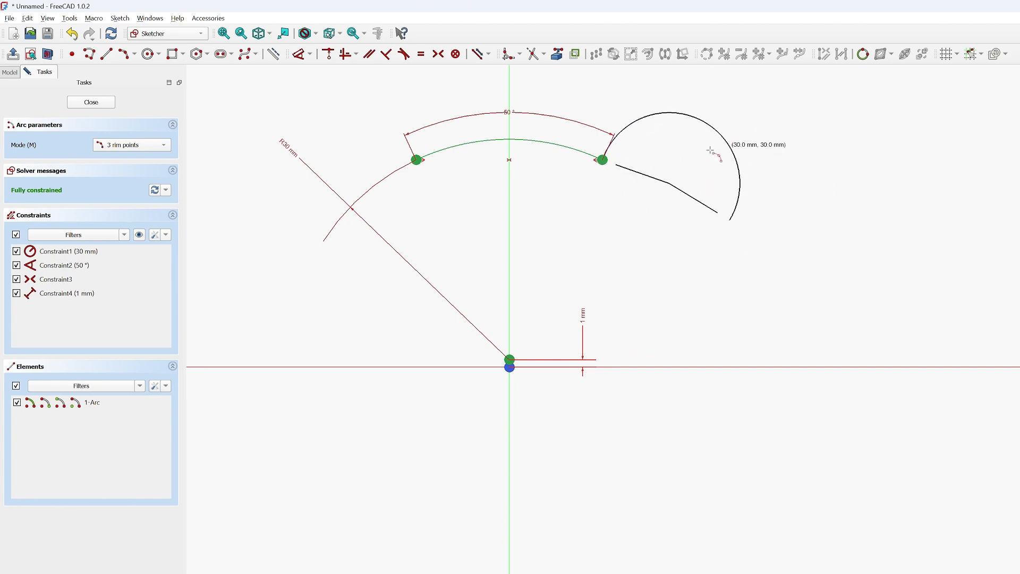
{"action": "left_click", "coordinate": [635, 176]}
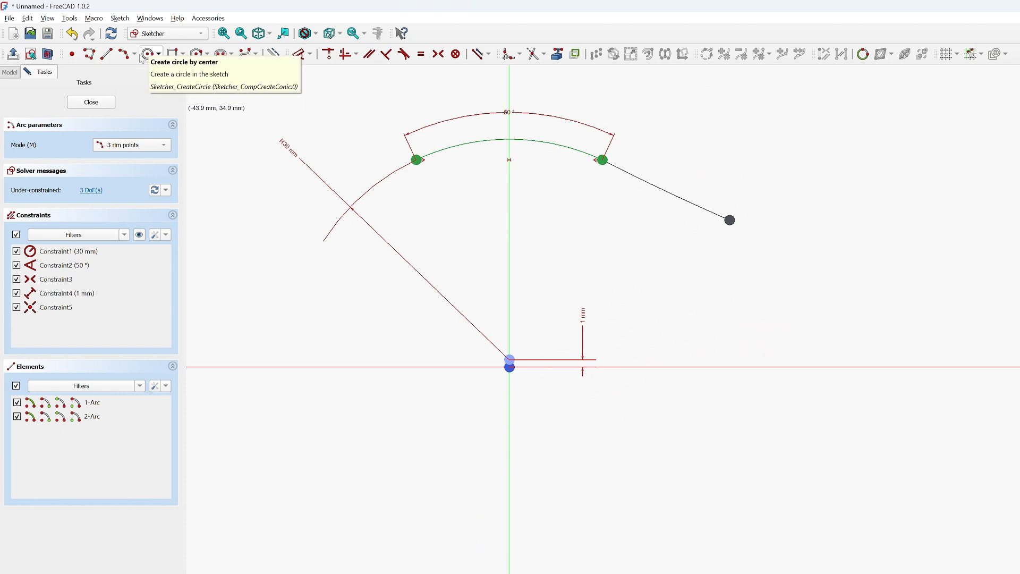
Draw an arc of ellipse to the right of the existing arcs, opening rightward, with radii of about 24 mm and 12 mm
{"action": "left_click", "coordinate": [135, 54]}
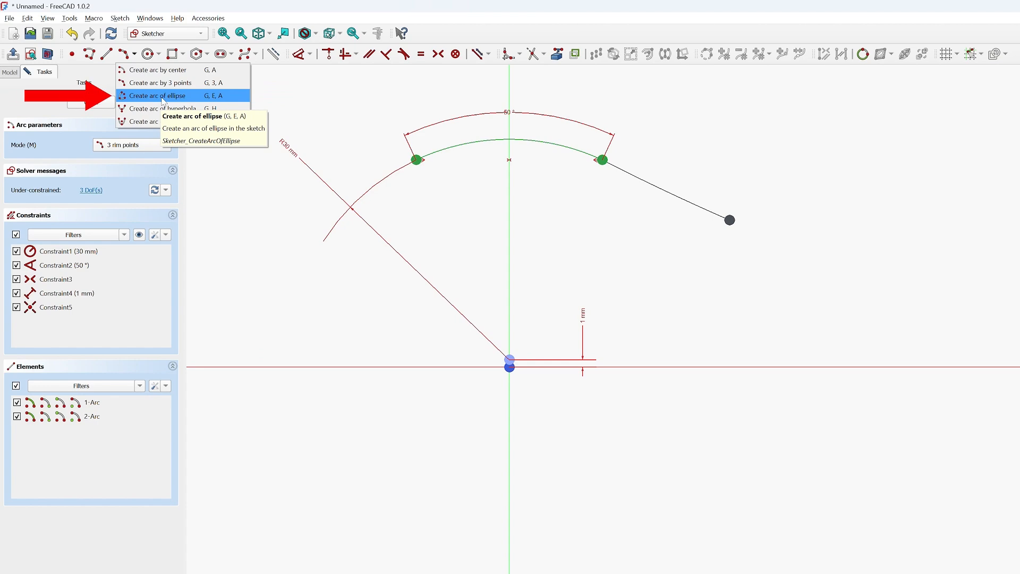
{"action": "left_click", "coordinate": [166, 97]}
{"action": "left_click", "coordinate": [936, 202]}
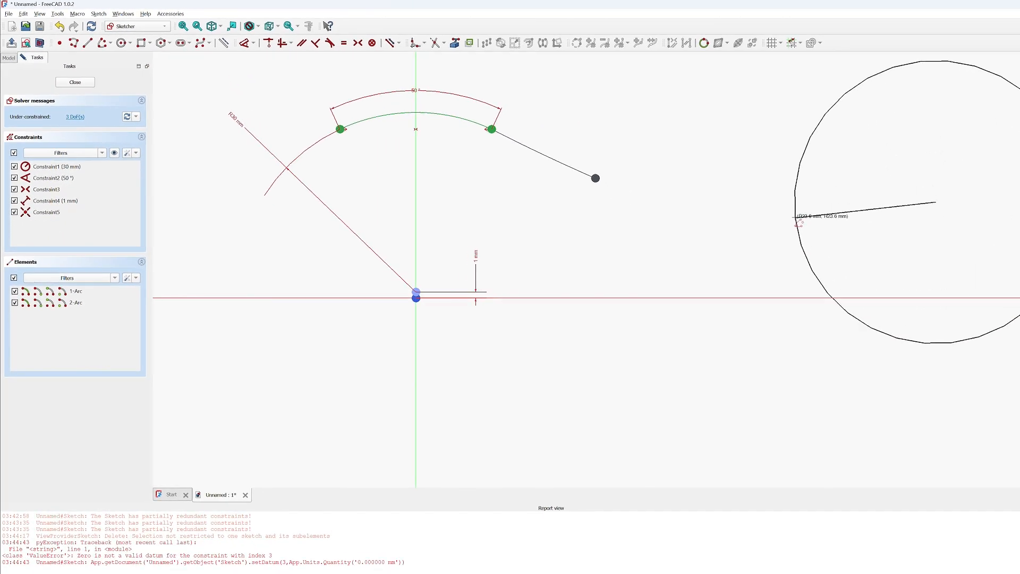
{"action": "left_click", "coordinate": [796, 217]}
{"action": "left_click", "coordinate": [835, 158]}
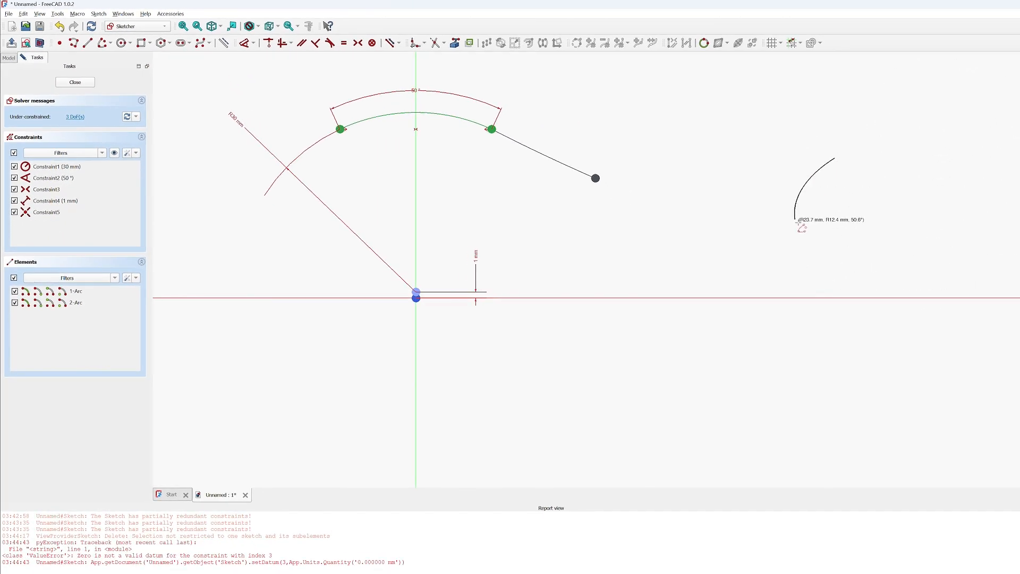
{"action": "left_click", "coordinate": [906, 260]}
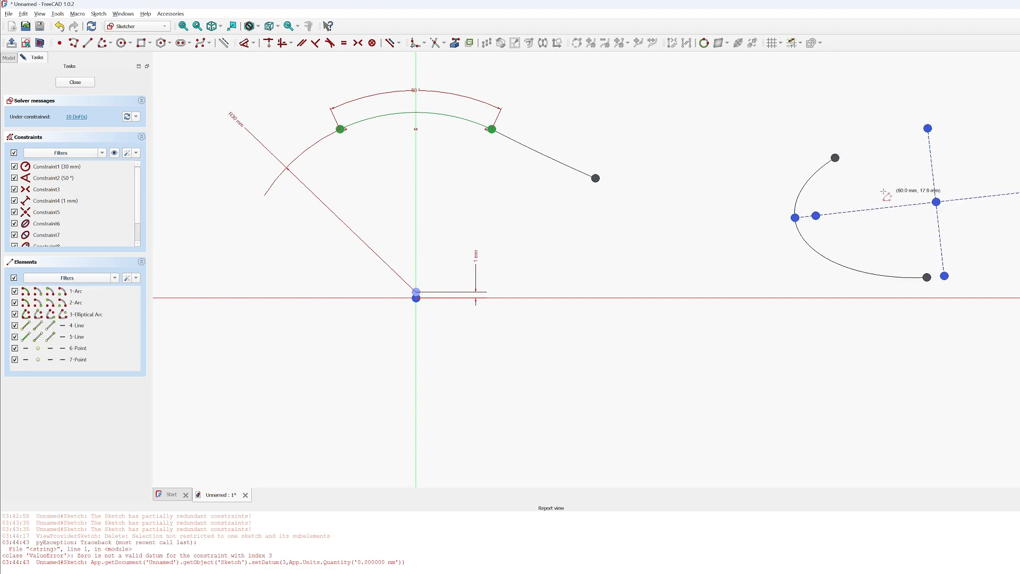
Try to draw an arc of hyperbola between the existing arcs, crossing the horizontal axis right of the origin
{"action": "left_click", "coordinate": [108, 44]}
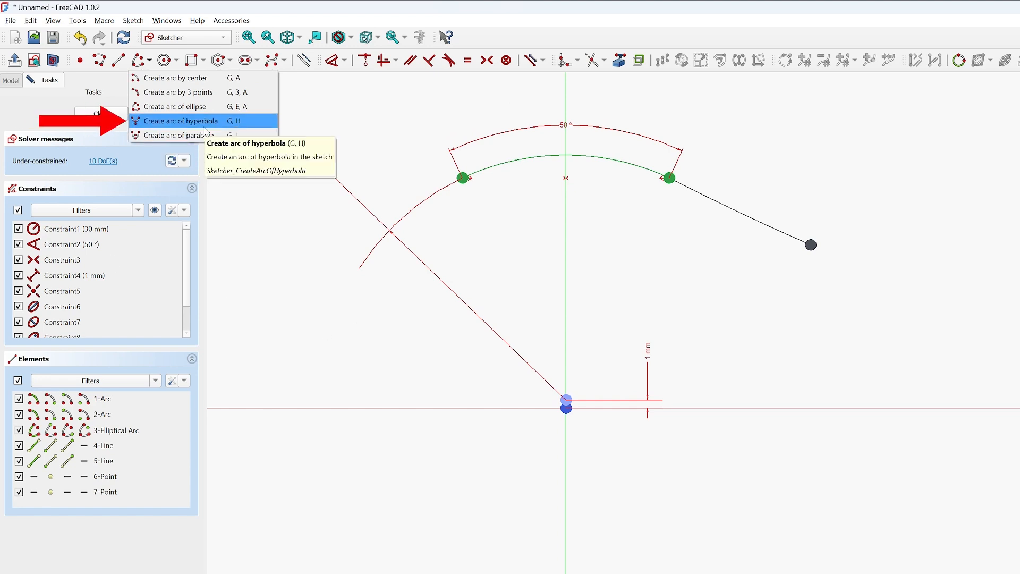
{"action": "left_click", "coordinate": [204, 130]}
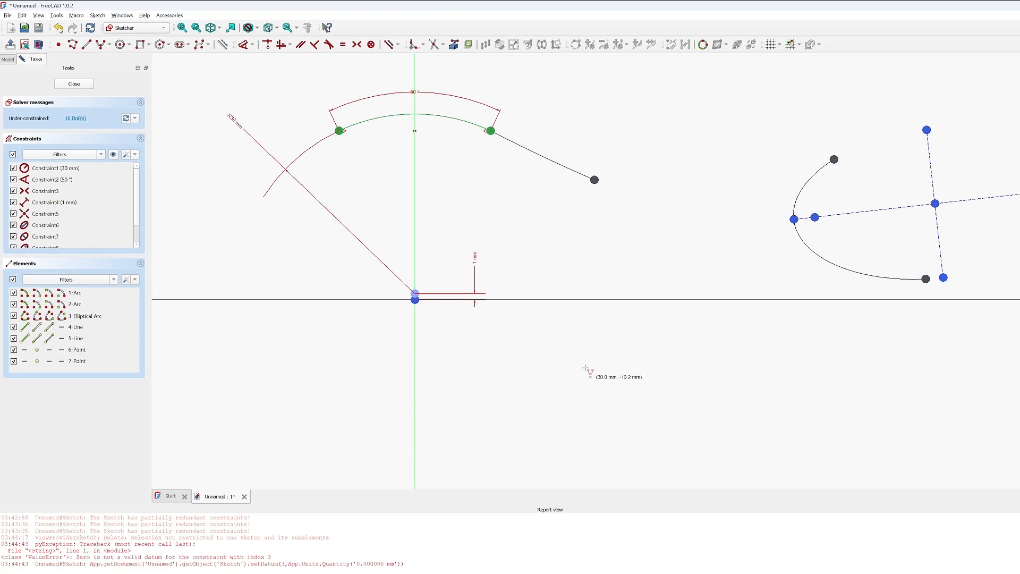
{"action": "left_click", "coordinate": [550, 403]}
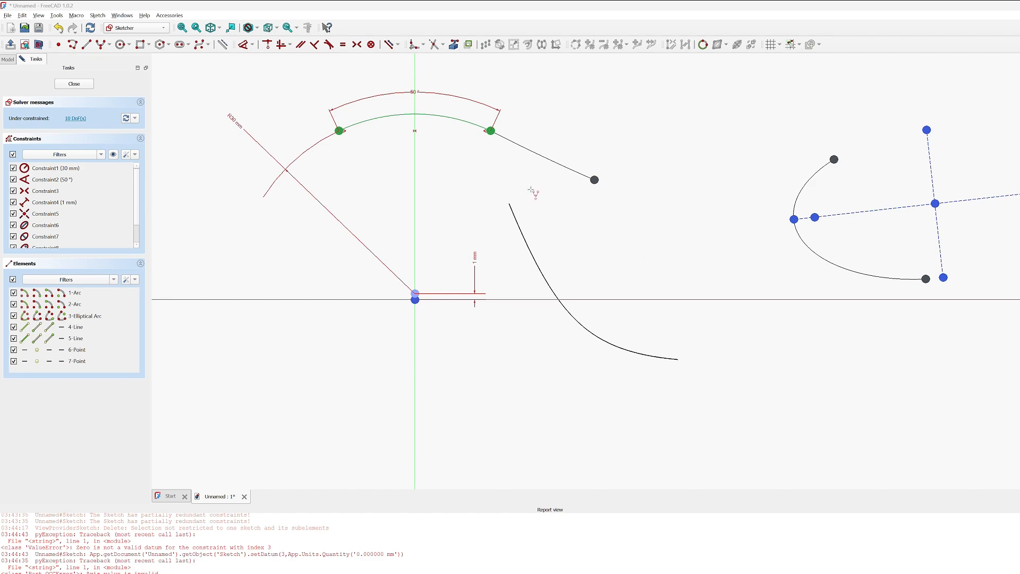
{"action": "scroll", "coordinate": [534, 190], "scroll_direction": "down", "scroll_amount": 2}
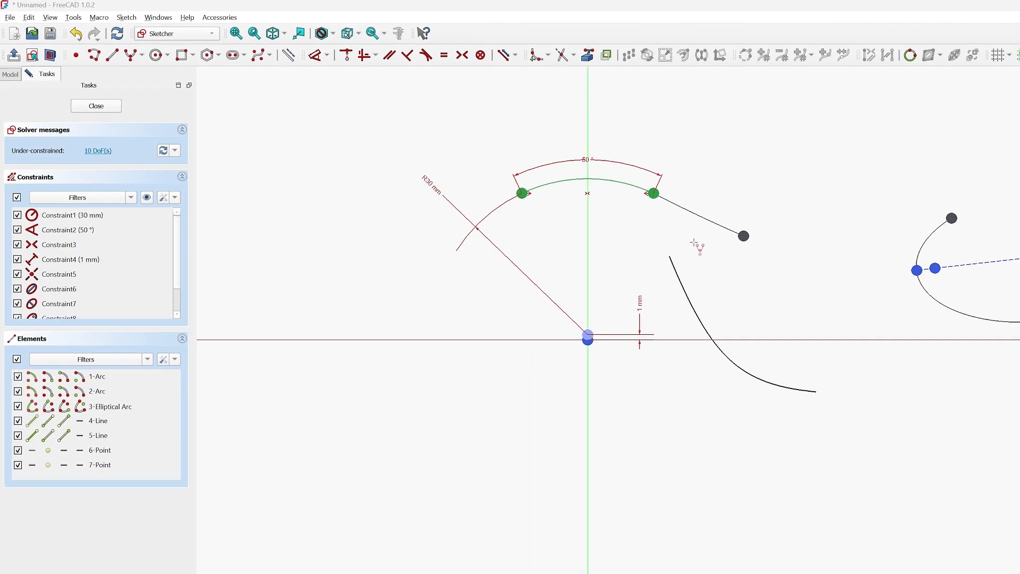
Draw a wide upward-opening arc of parabola below the existing arcs, with a vertical axis and a focal length of about 20 mm
{"action": "left_click", "coordinate": [109, 45]}
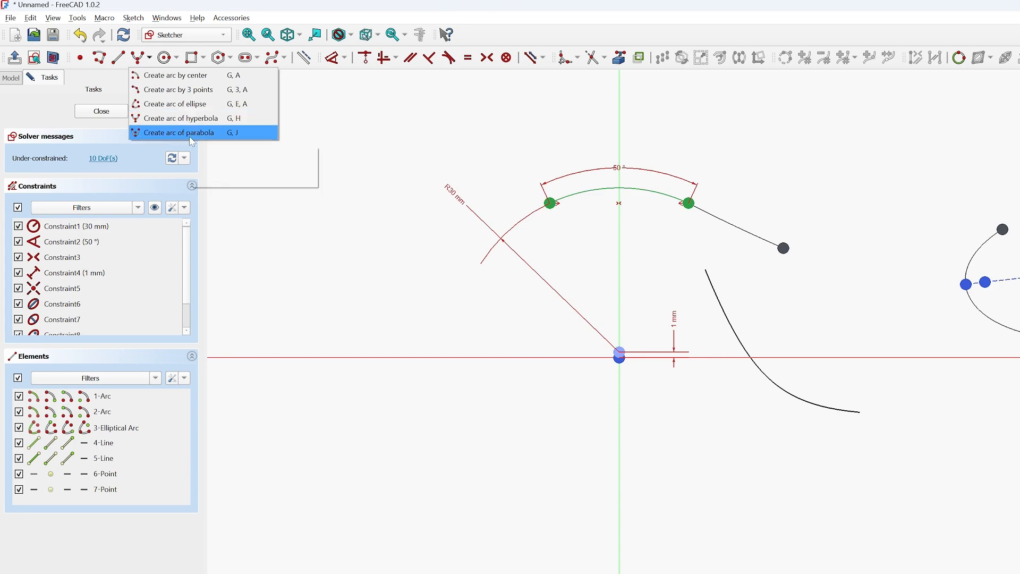
{"action": "left_click", "coordinate": [226, 133]}
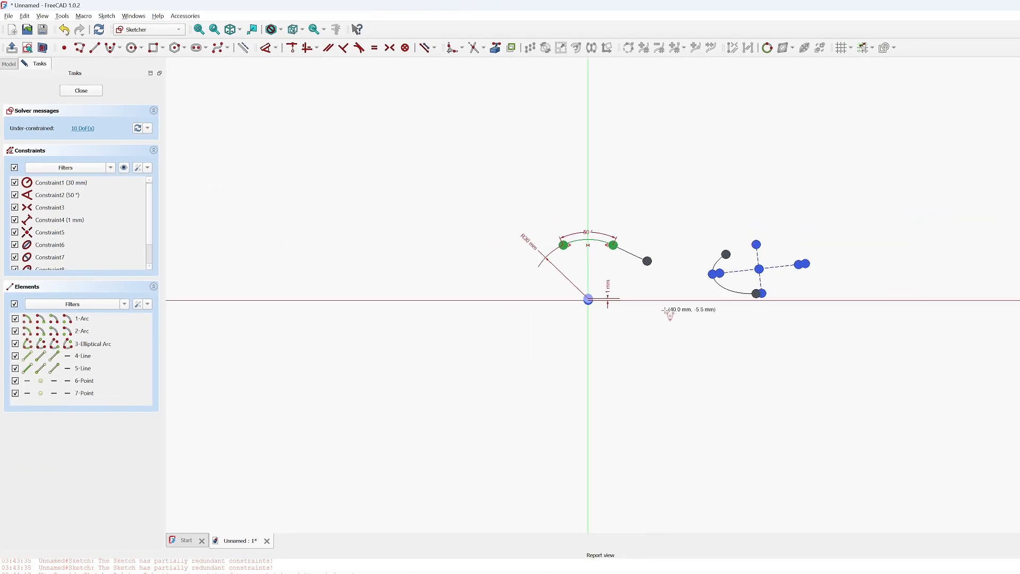
{"action": "scroll", "coordinate": [943, 519], "scroll_direction": "up", "scroll_amount": 4}
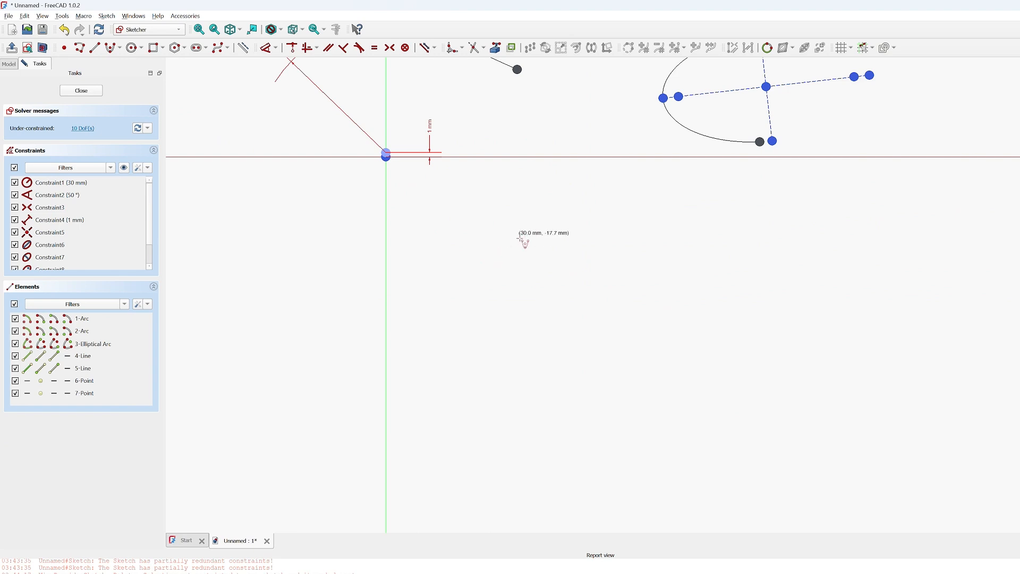
{"action": "left_click", "coordinate": [561, 243]}
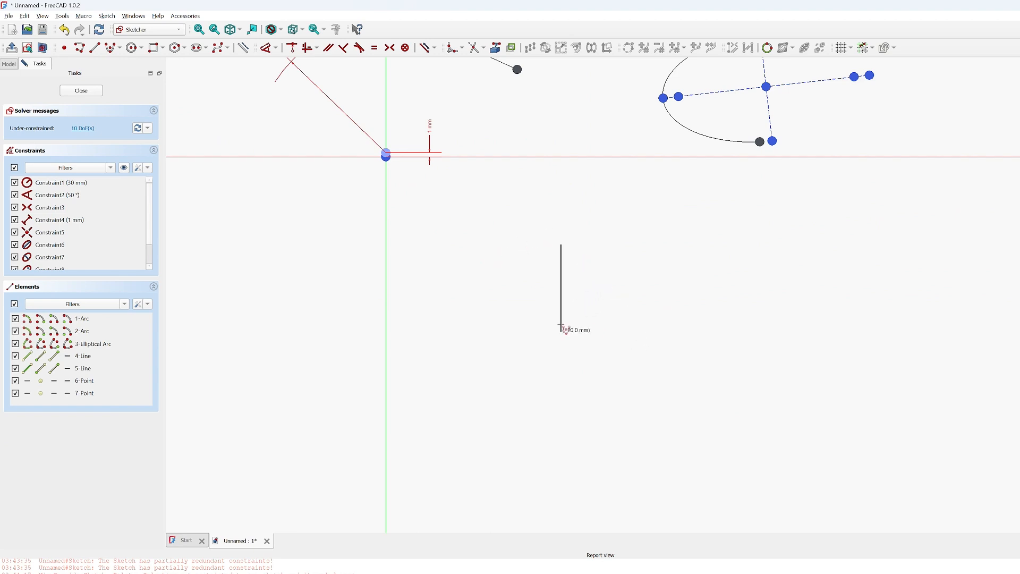
{"action": "left_click", "coordinate": [563, 331]}
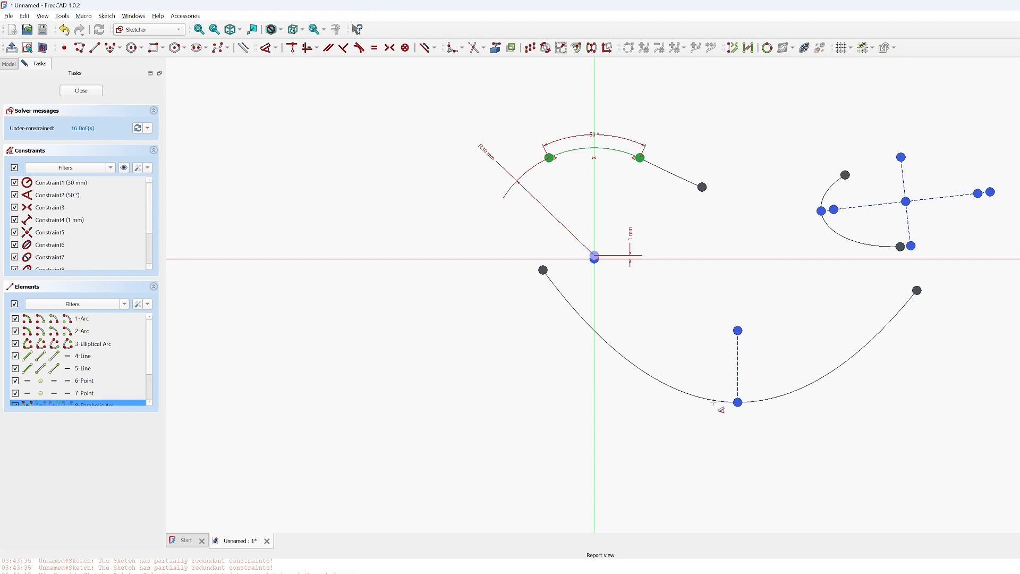
{"action": "key", "text": "d"}
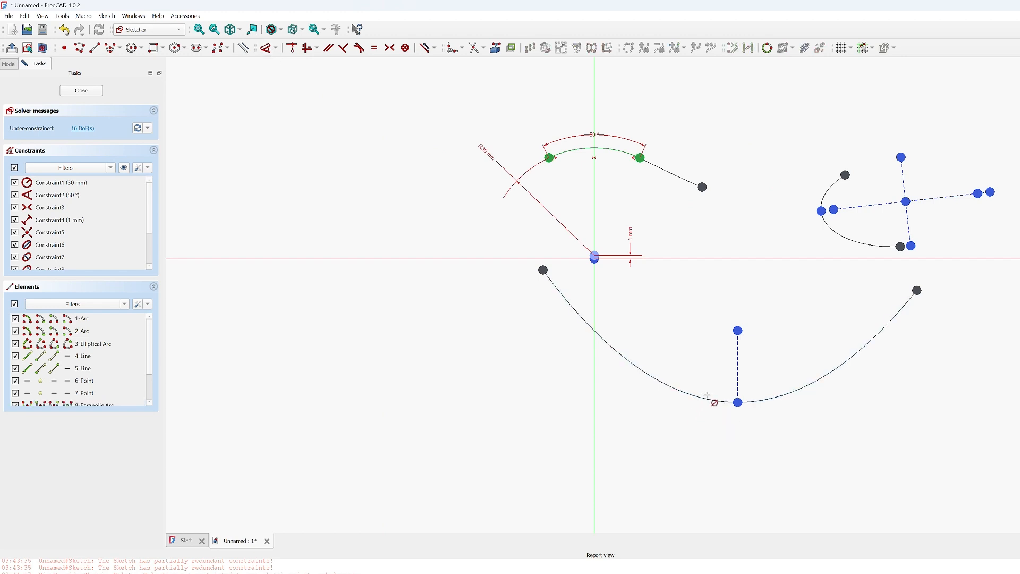
{"action": "scroll", "coordinate": [536, 377], "scroll_direction": "down", "scroll_amount": 4}
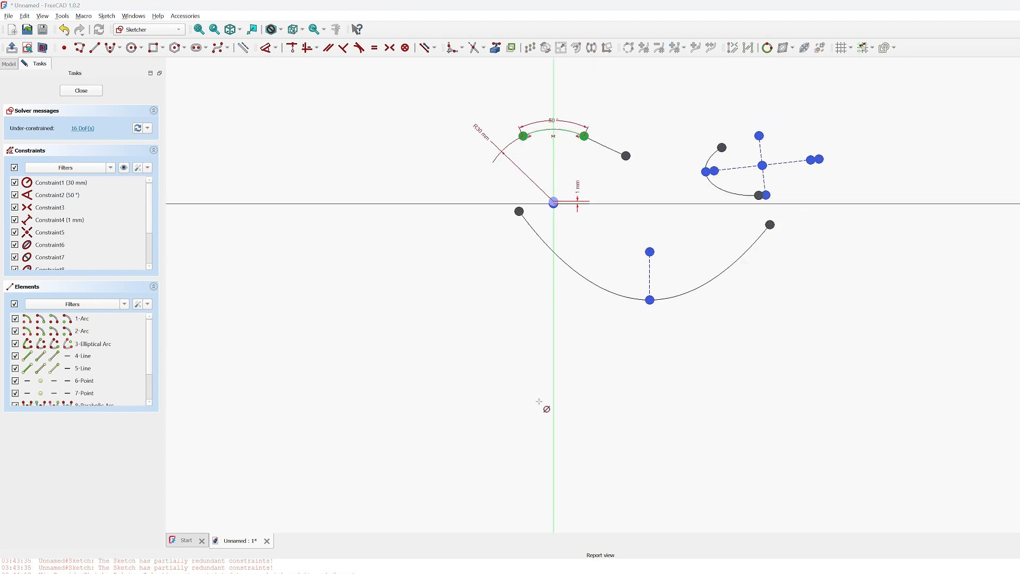
{"action": "scroll", "coordinate": [591, 144], "scroll_direction": "up", "scroll_amount": 5}
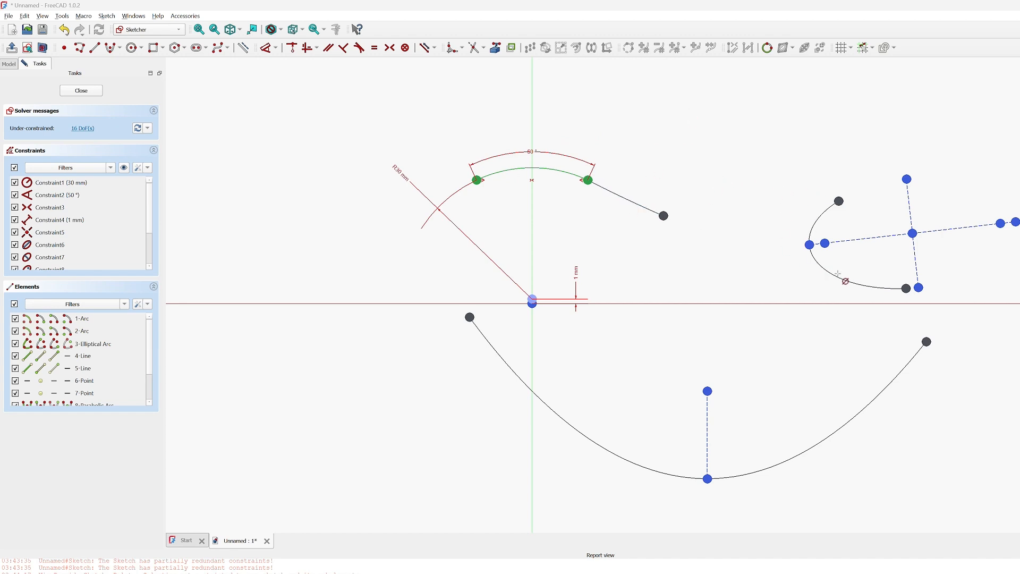
{"action": "scroll", "coordinate": [453, 246], "scroll_direction": "down", "scroll_amount": 4}
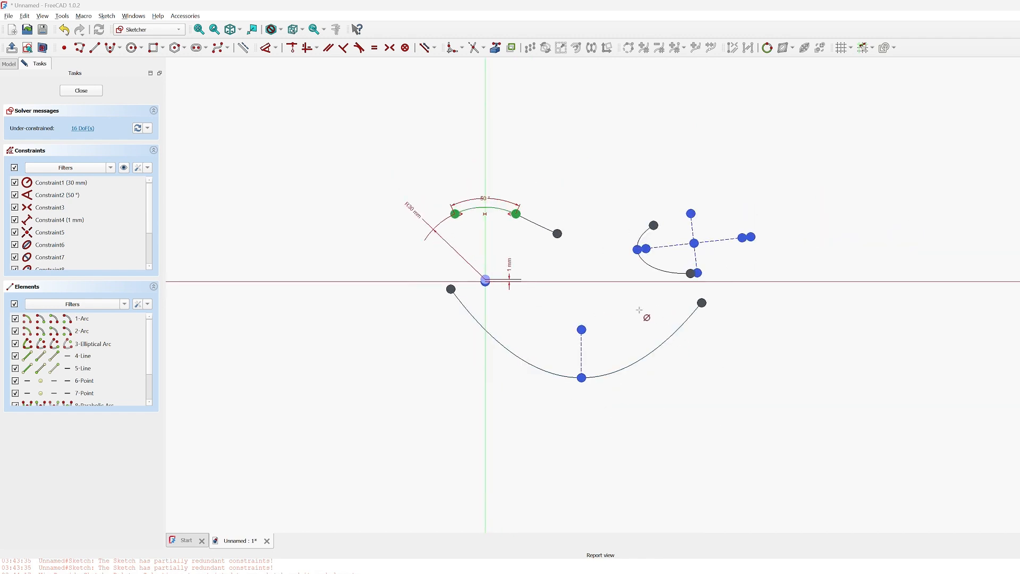
{"action": "scroll", "coordinate": [627, 283], "scroll_direction": "up", "scroll_amount": 4}
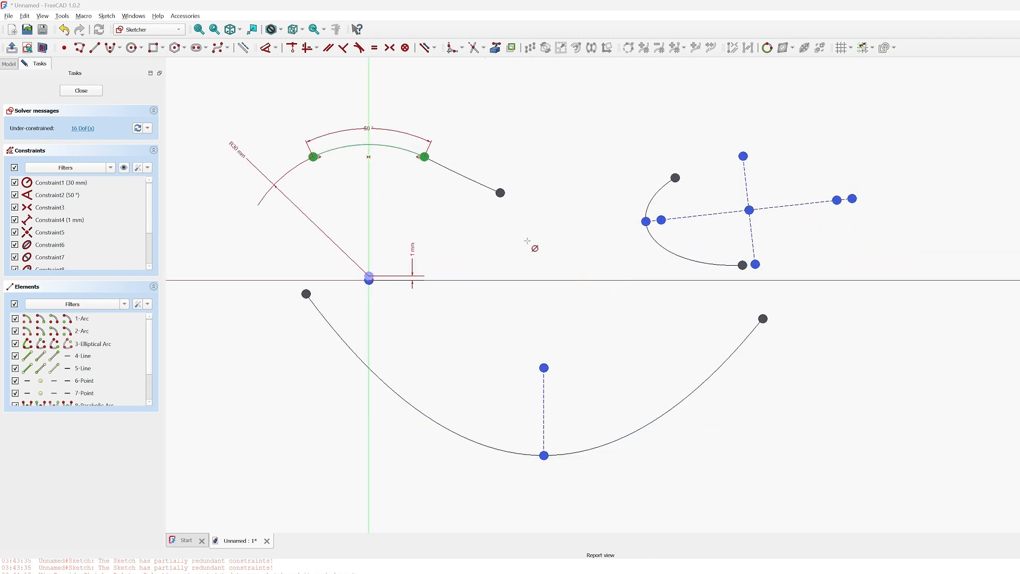